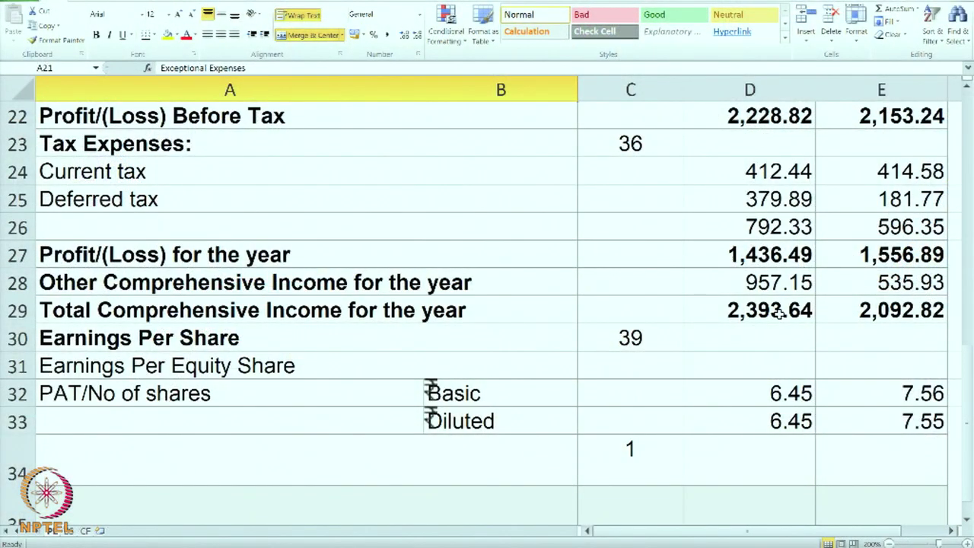
Check total comprehensive income, profit for the year, and basic and diluted EPS figures in the statement
click(784, 320)
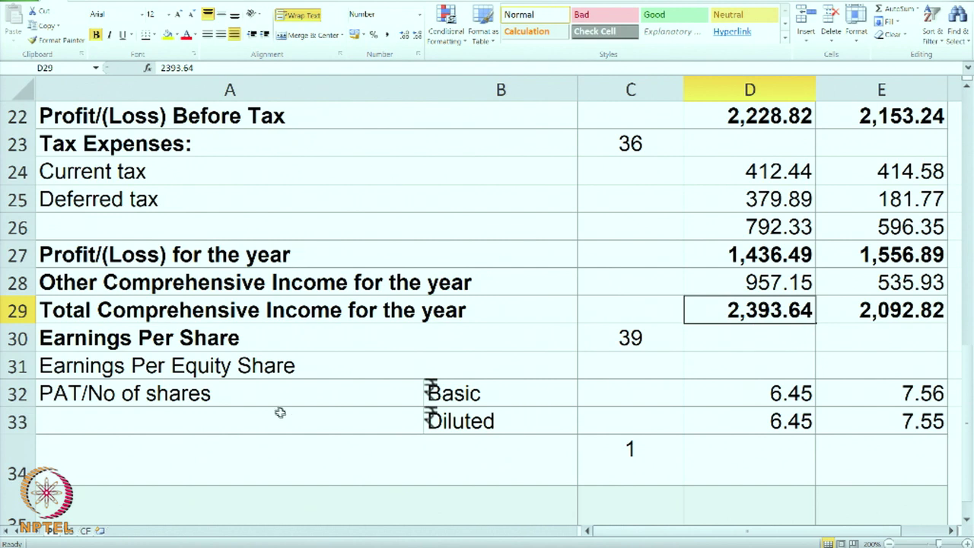
click(236, 405)
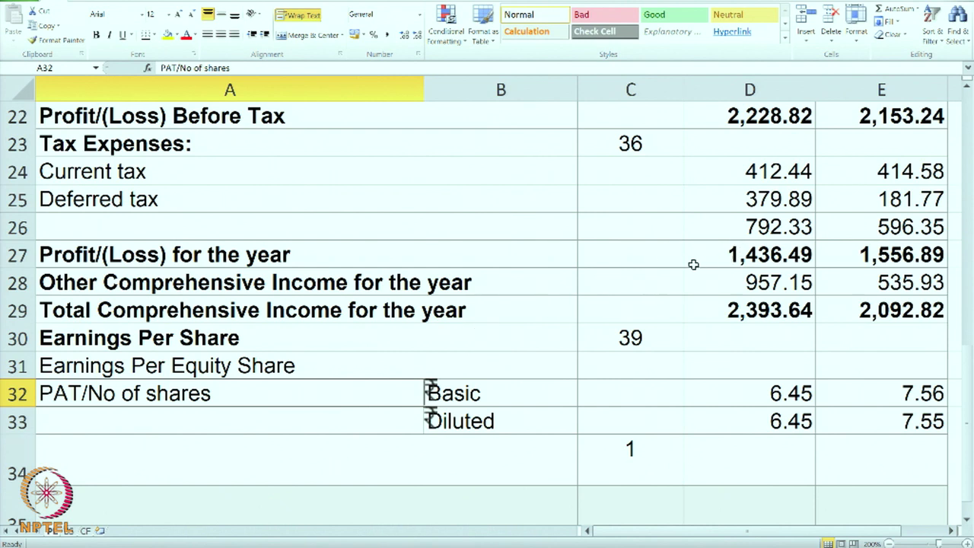
click(727, 257)
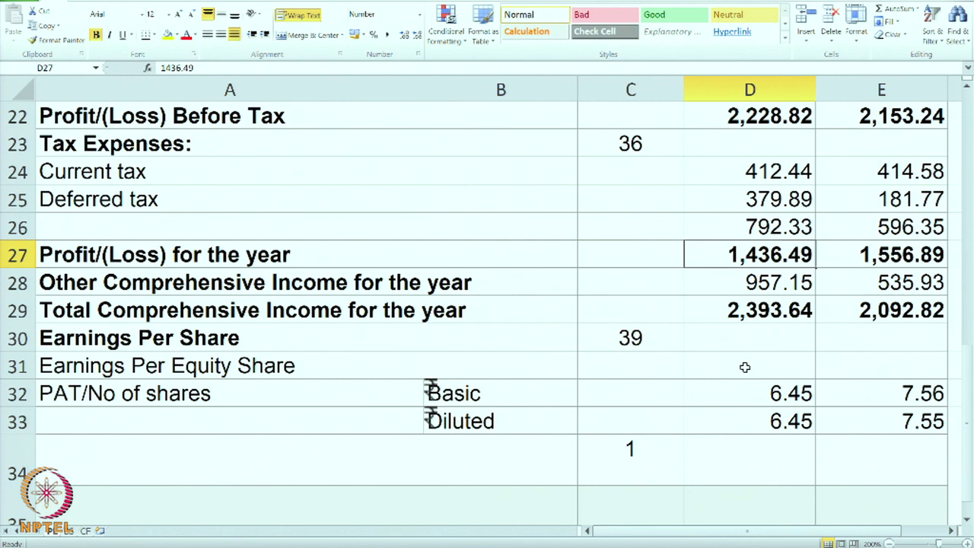
click(784, 399)
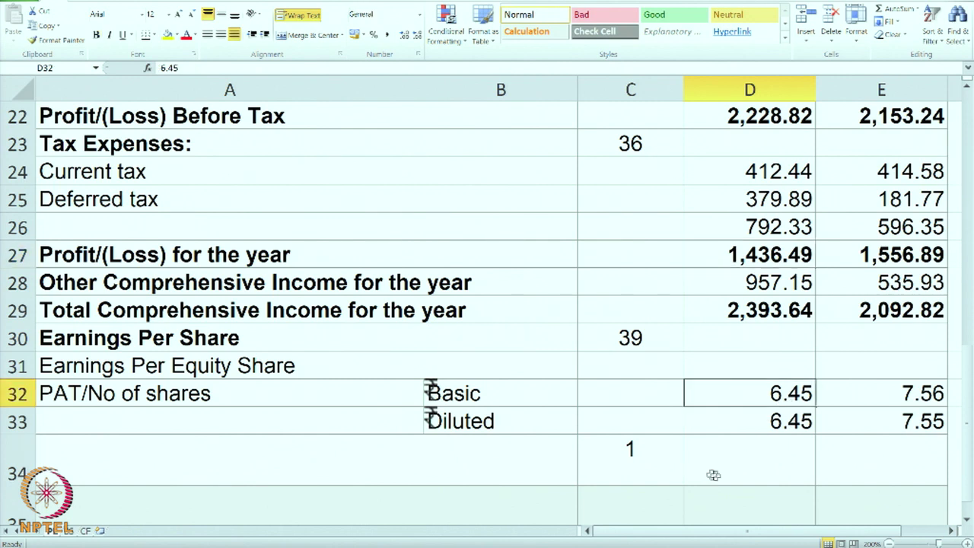
click(720, 425)
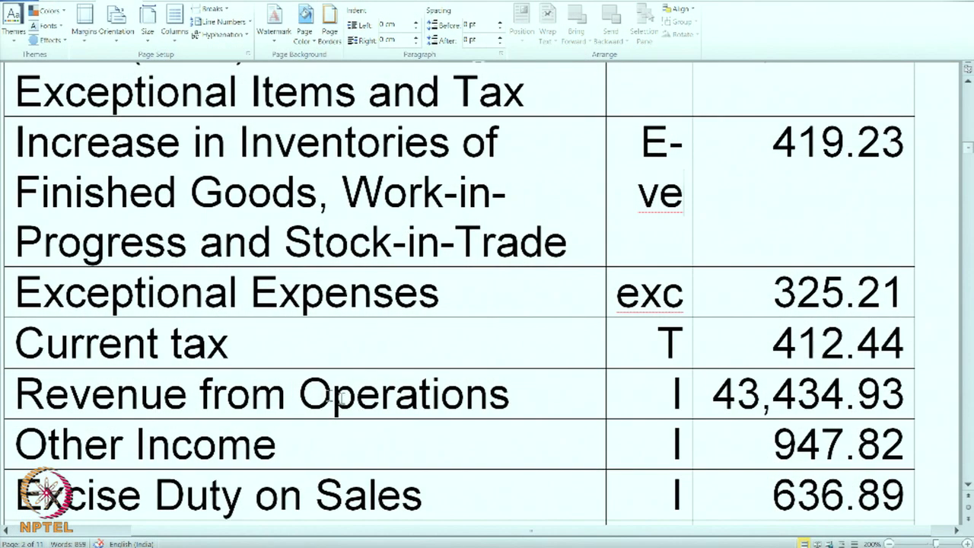
Scroll to the Q 2 balance sheet table and select Authorised Share Capital's classification cell
scroll(378, 379, down, 15)
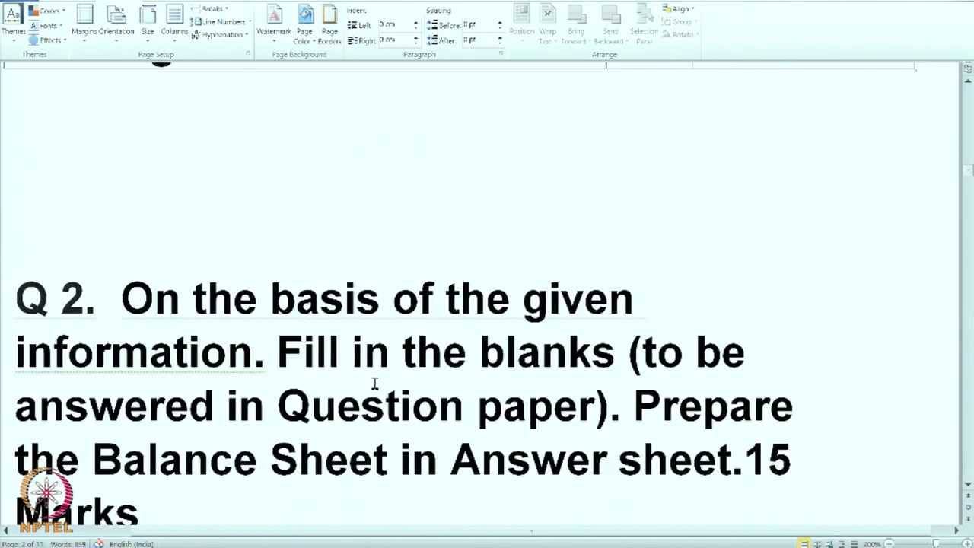
scroll(375, 383, down, 1)
scroll(375, 383, up, 1)
scroll(376, 383, down, 1)
scroll(376, 383, up, 1)
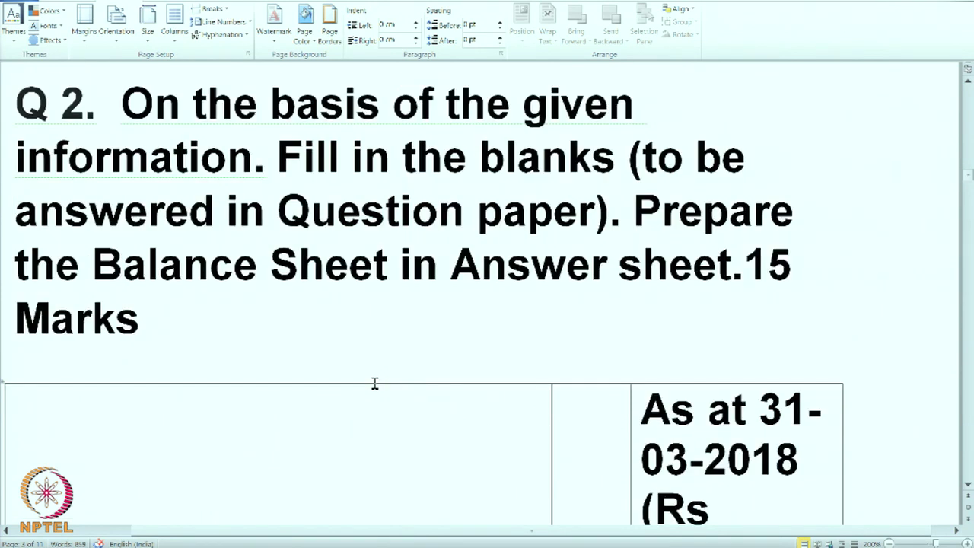
scroll(375, 383, down, 5)
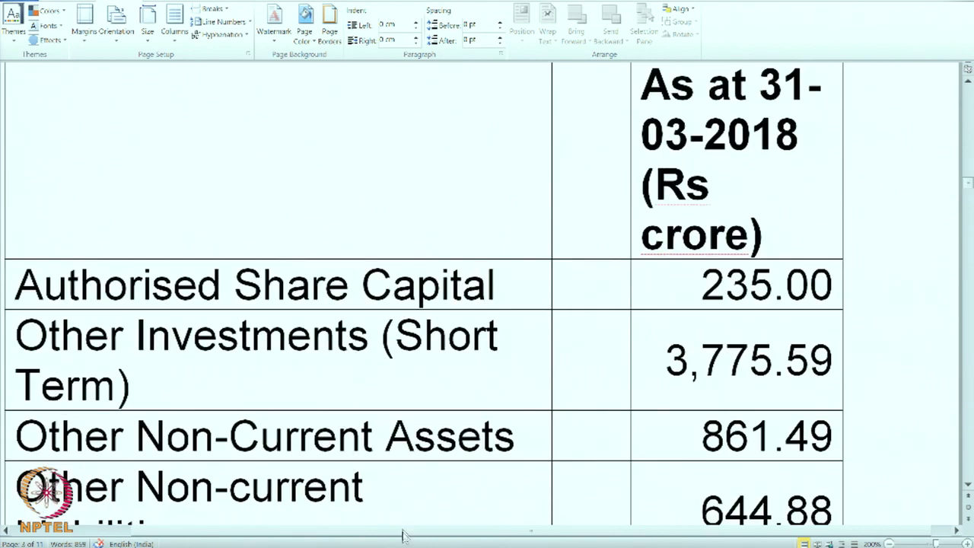
drag(402, 535, 338, 535)
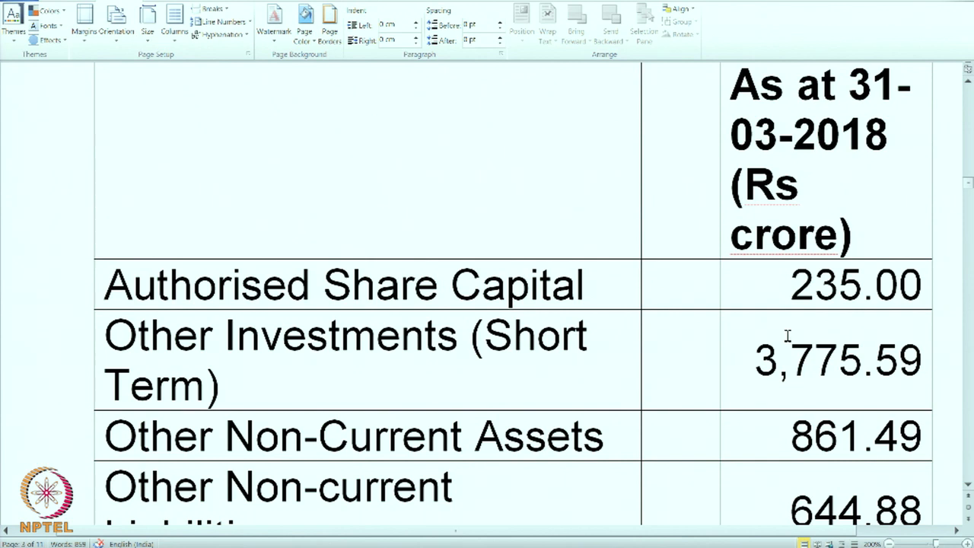
scroll(792, 342, down, 1)
scroll(792, 342, up, 1)
click(683, 292)
Tag Authorised Share Capital as NA and short-term Other Investments as CA
text(na)
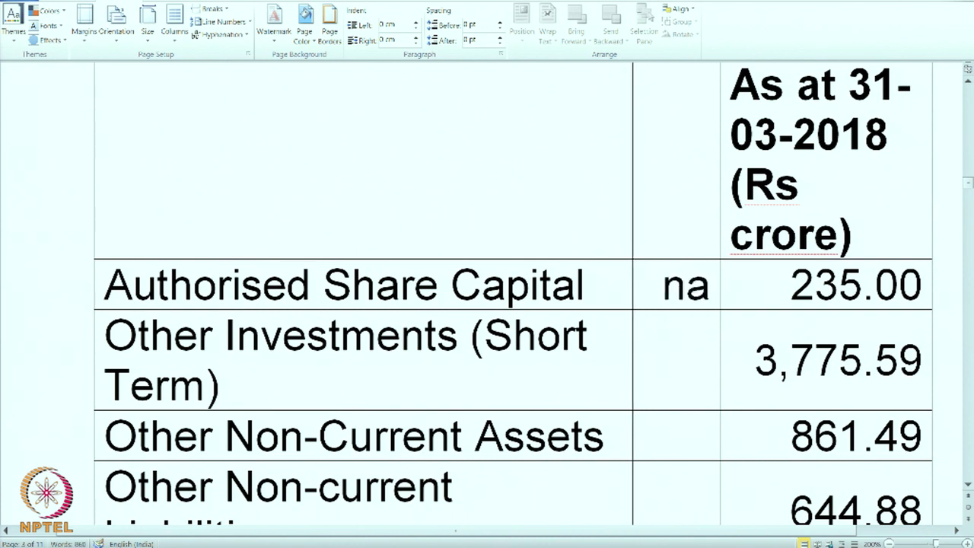
key(BackSpace)
key(BackSpace)
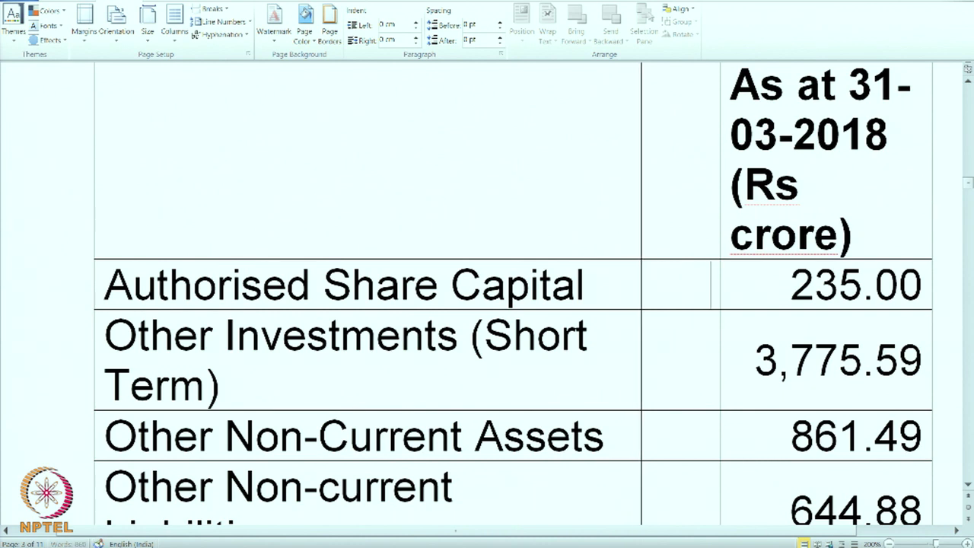
text(NA)
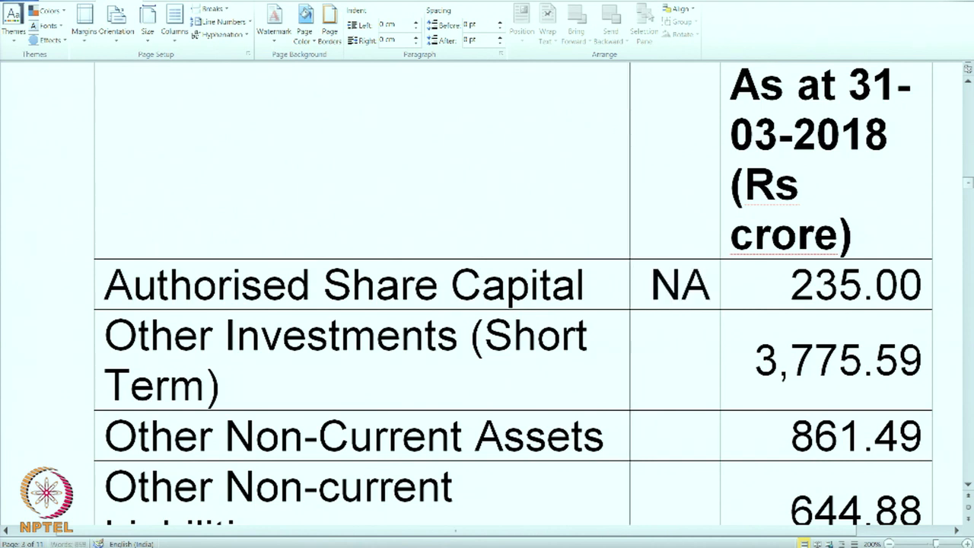
scroll(698, 322, down, 1)
click(685, 324)
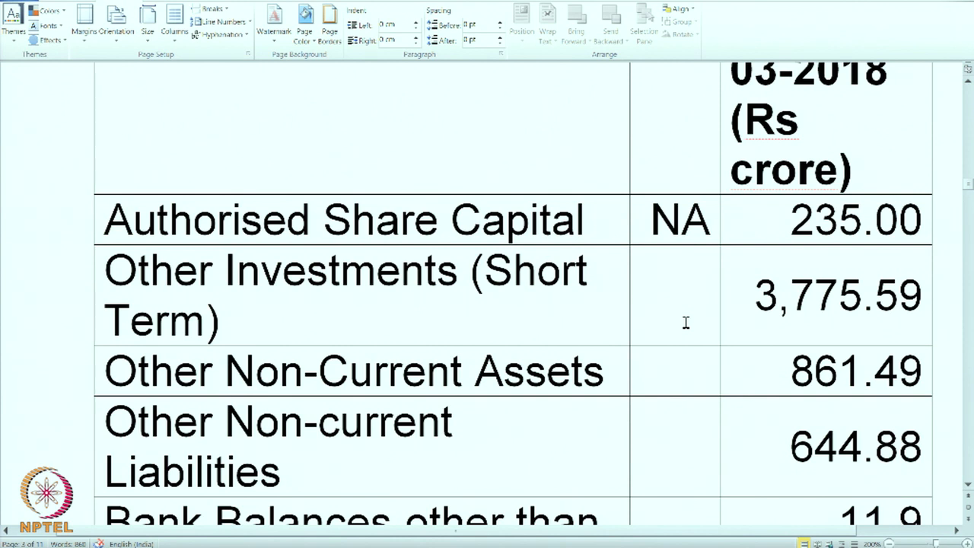
text(CA)
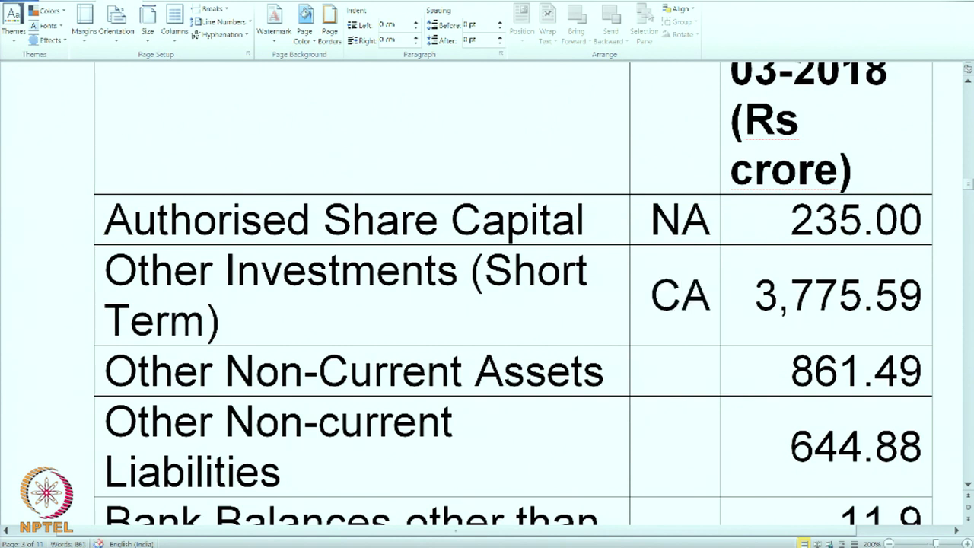
Tag Other Non-Current Assets as NCA and Other Non-current Liabilities as NCL
scroll(686, 322, down, 1)
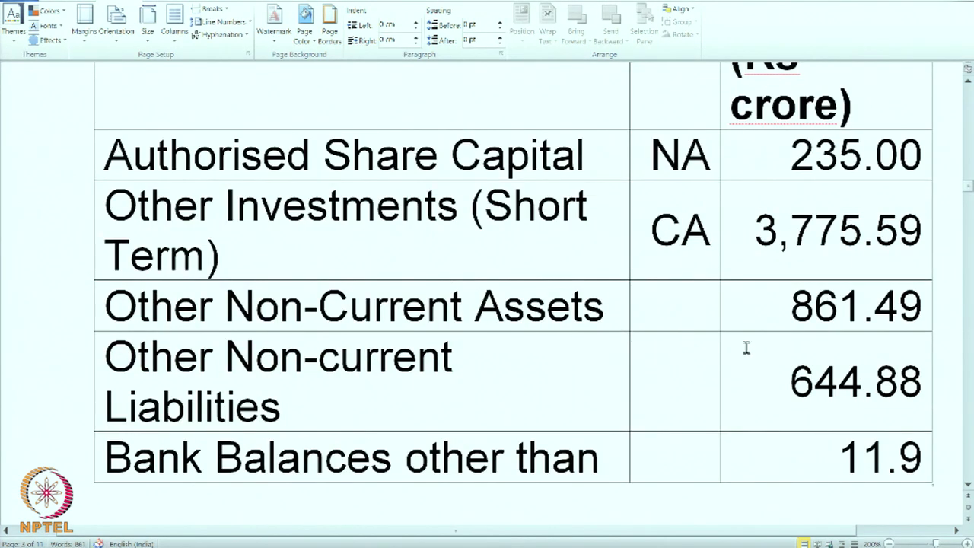
click(677, 319)
text(NCA)
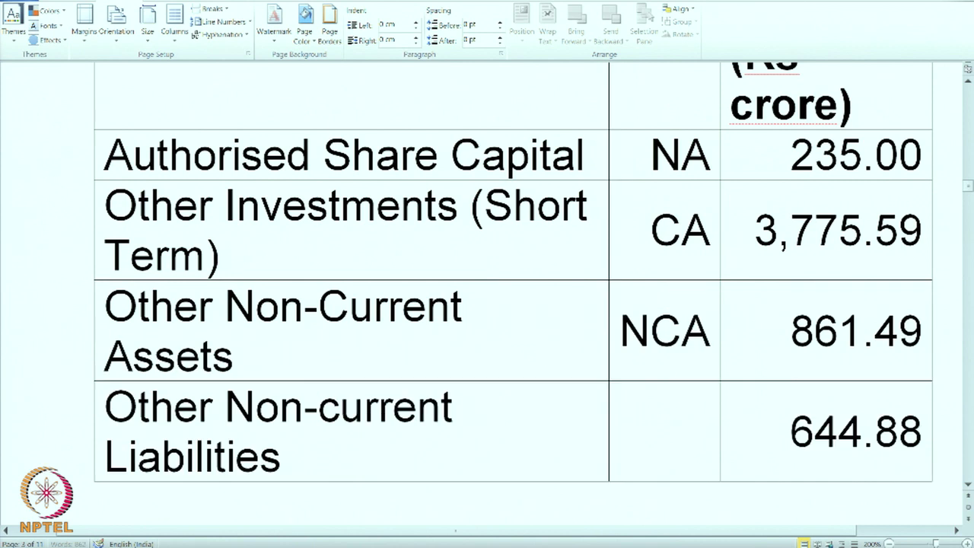
scroll(732, 309, down, 1)
scroll(732, 309, down, 1)
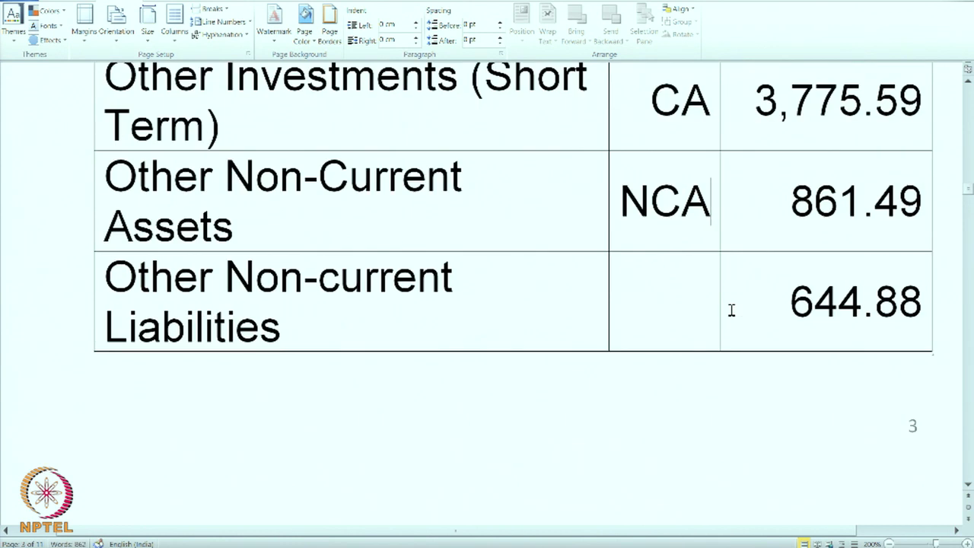
click(674, 334)
text(NCL)
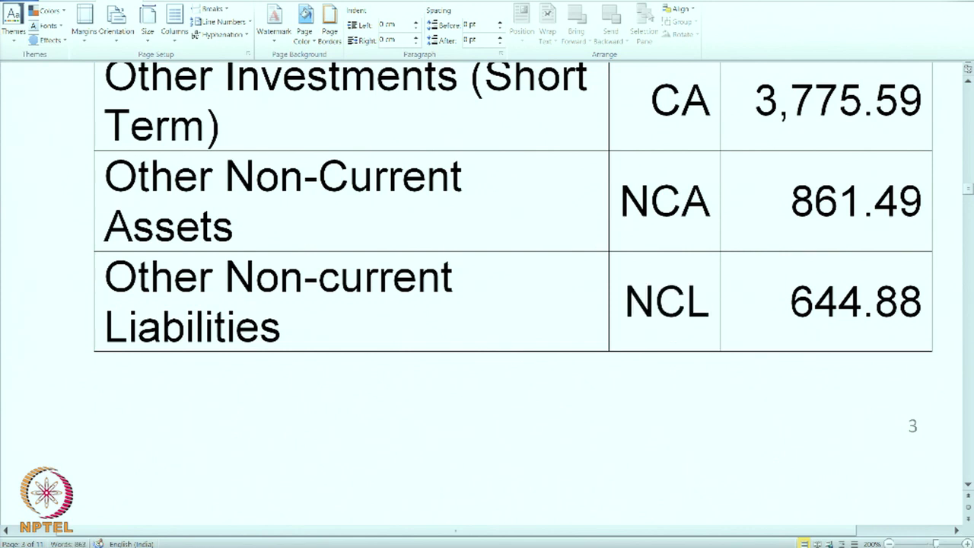
scroll(663, 333, down, 6)
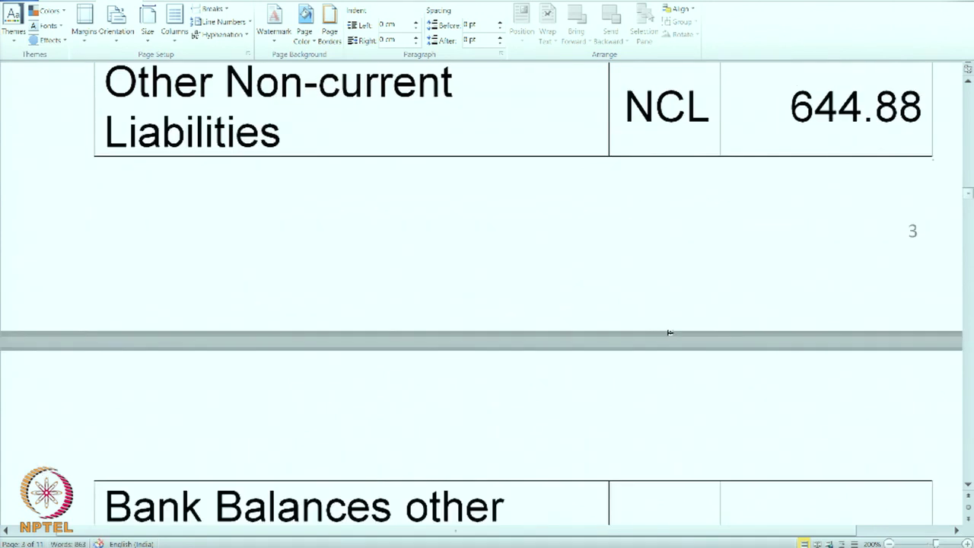
scroll(673, 336, down, 1)
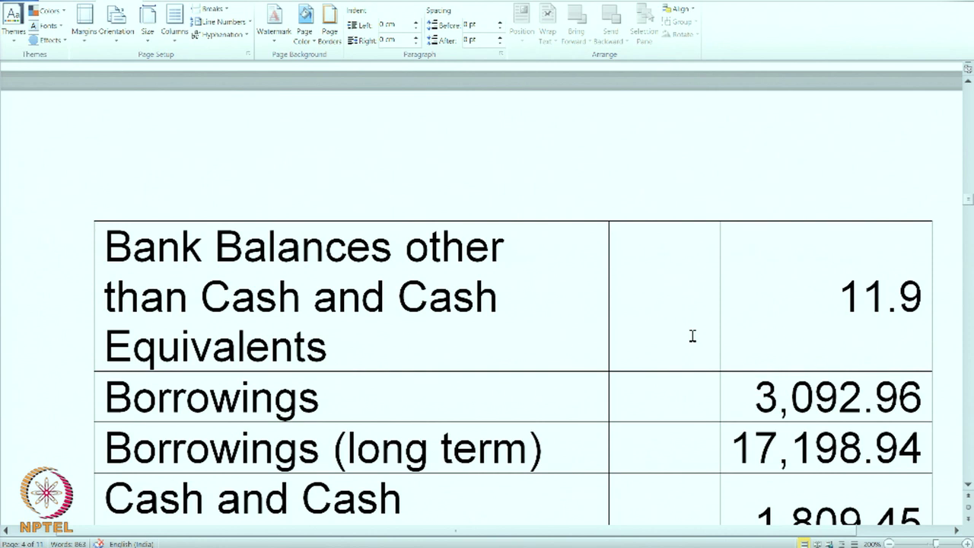
Tag Bank Balances as CA and long-term Borrowings as NCL
click(671, 320)
text(CA)
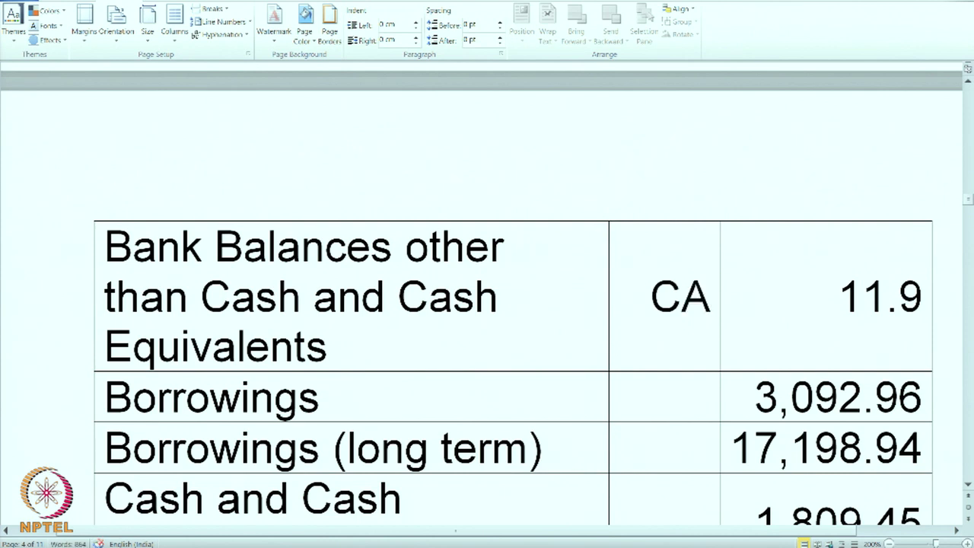
scroll(648, 363, down, 1)
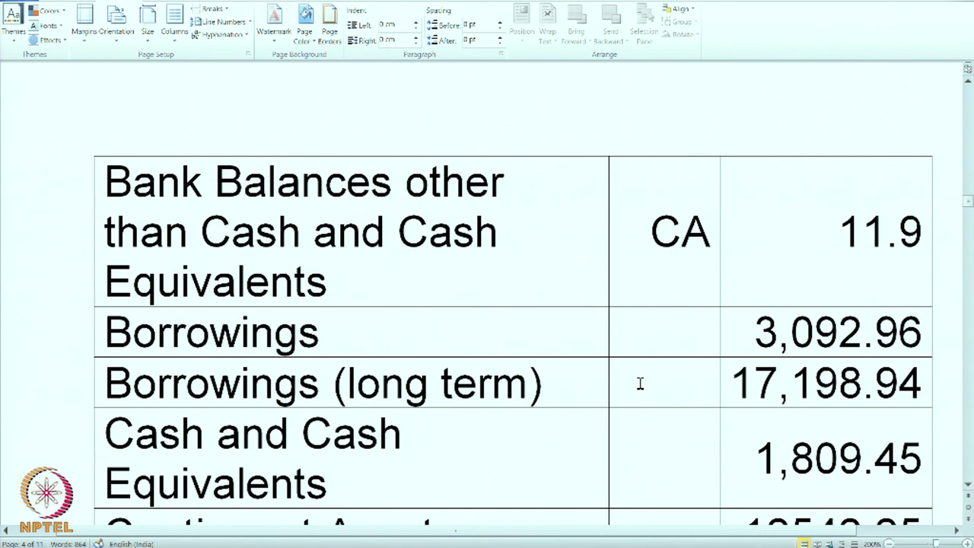
scroll(641, 384, down, 1)
scroll(642, 383, down, 1)
scroll(642, 384, up, 1)
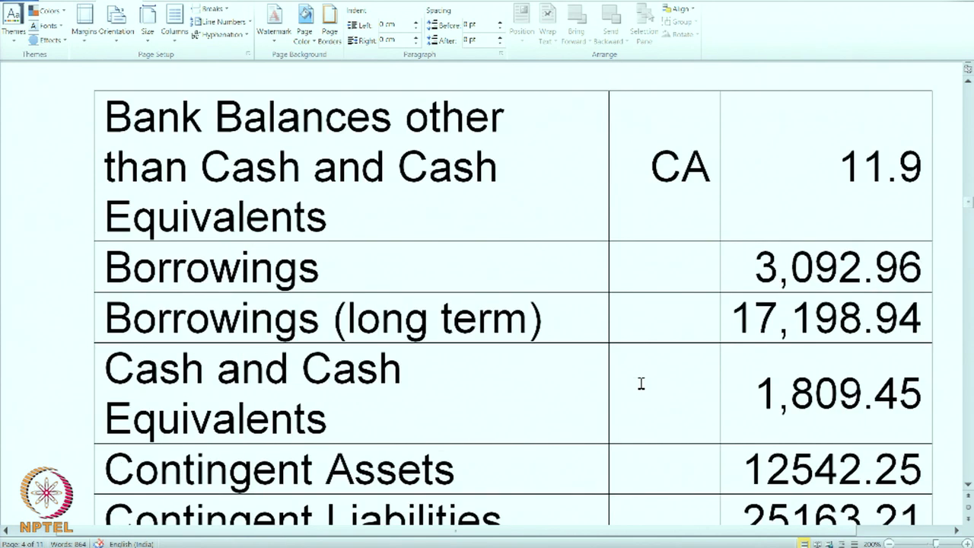
scroll(598, 411, down, 1)
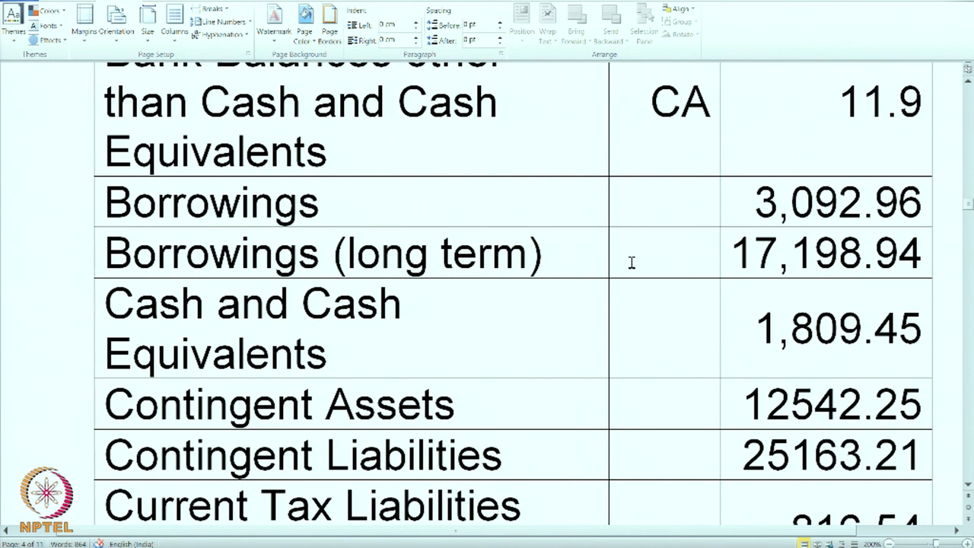
text(NC)
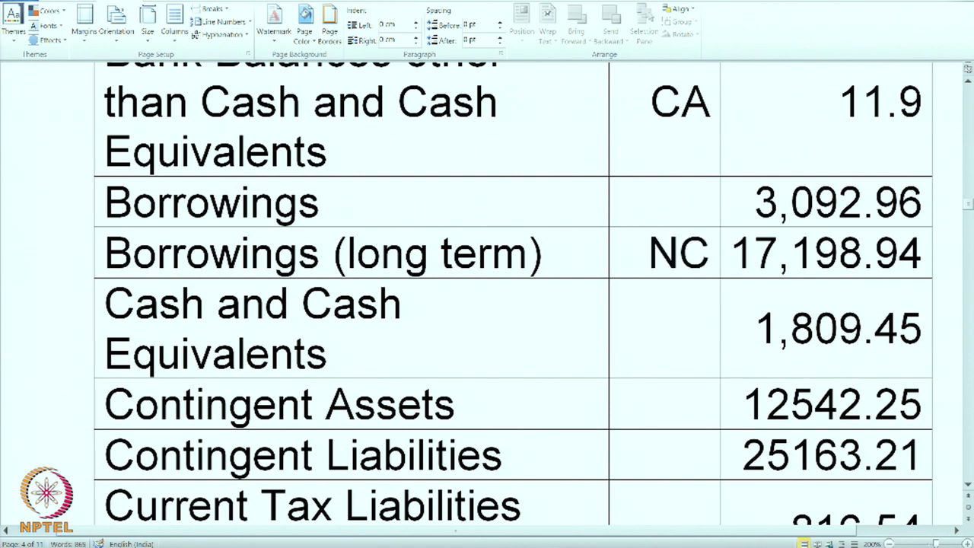
text(L)
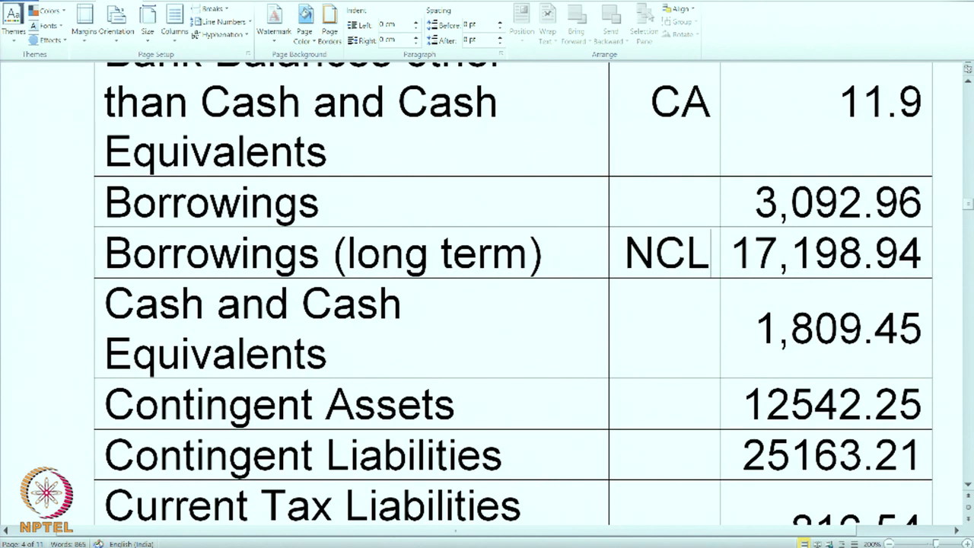
Tag Borrowings as CL, Cash and Cash Equivalents as CA, and Contingent Assets as NA
click(671, 196)
text(CL)
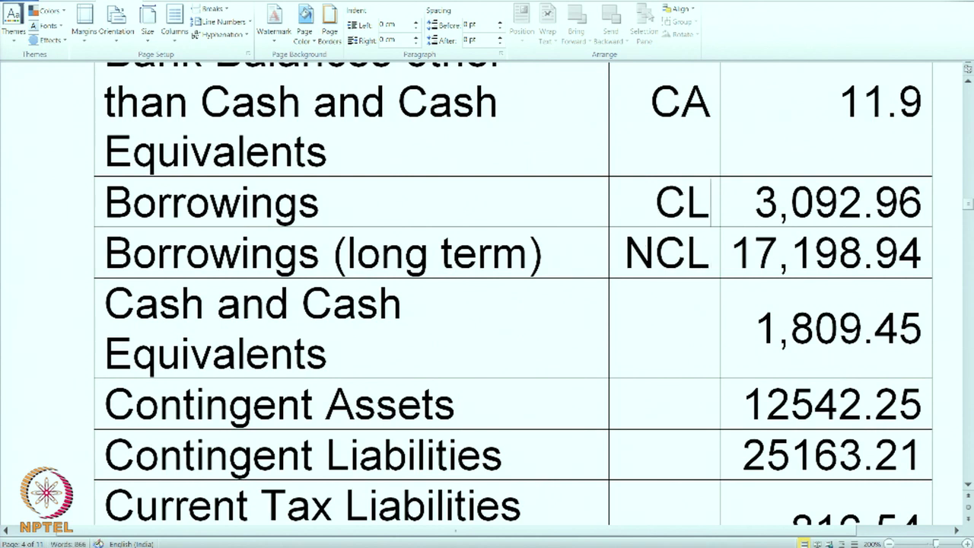
click(648, 323)
text(CA)
scroll(649, 322, down, 1)
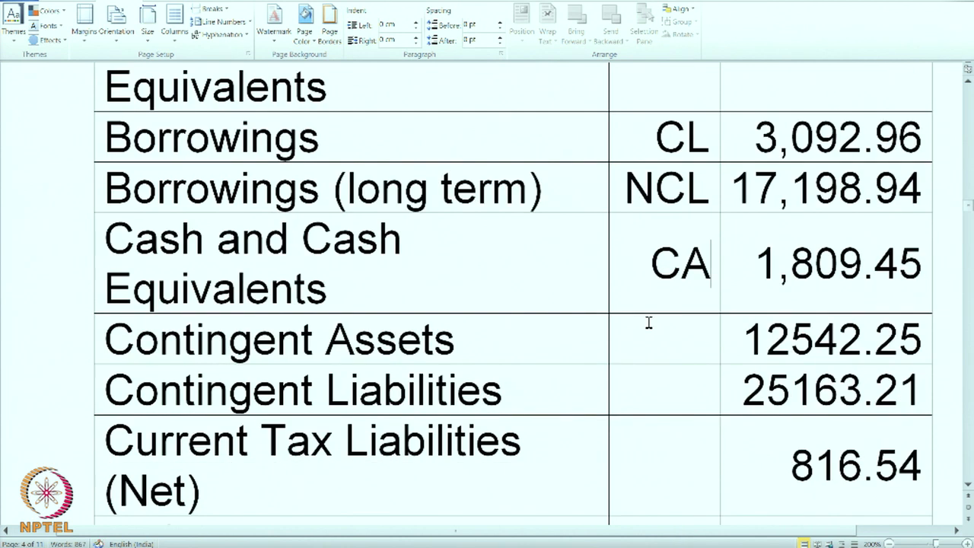
click(682, 346)
text(NA)
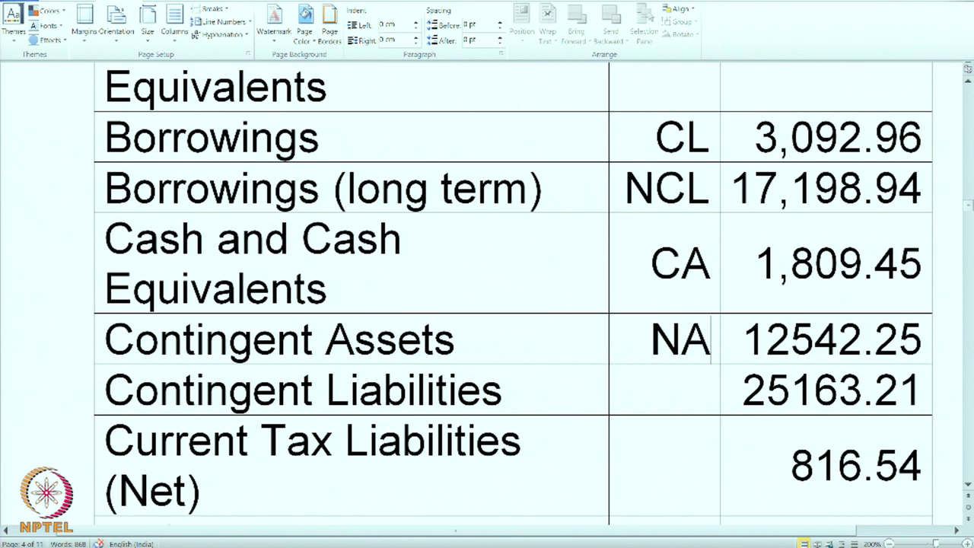
Tag Contingent Liabilities as NA and Current Tax Liabilities as CL
scroll(649, 373, down, 1)
click(678, 336)
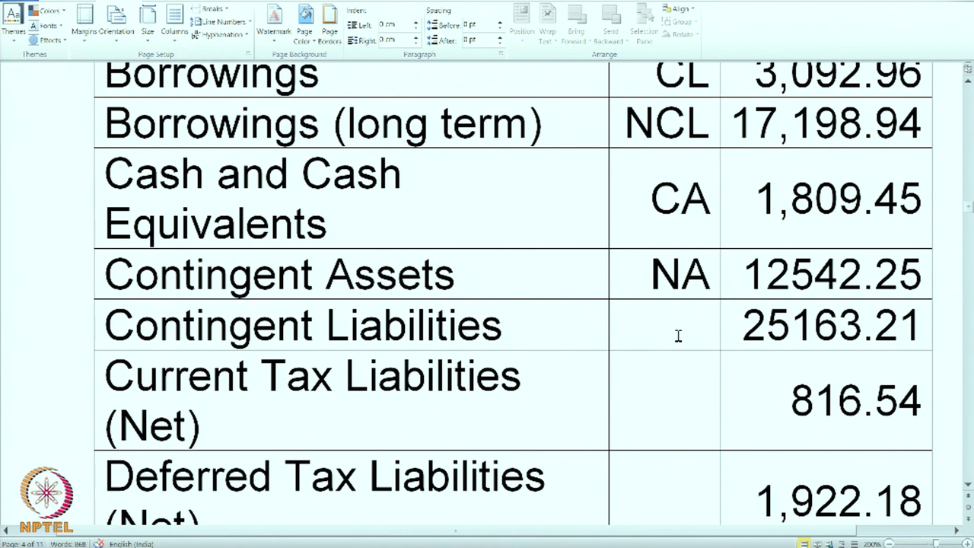
text(NA)
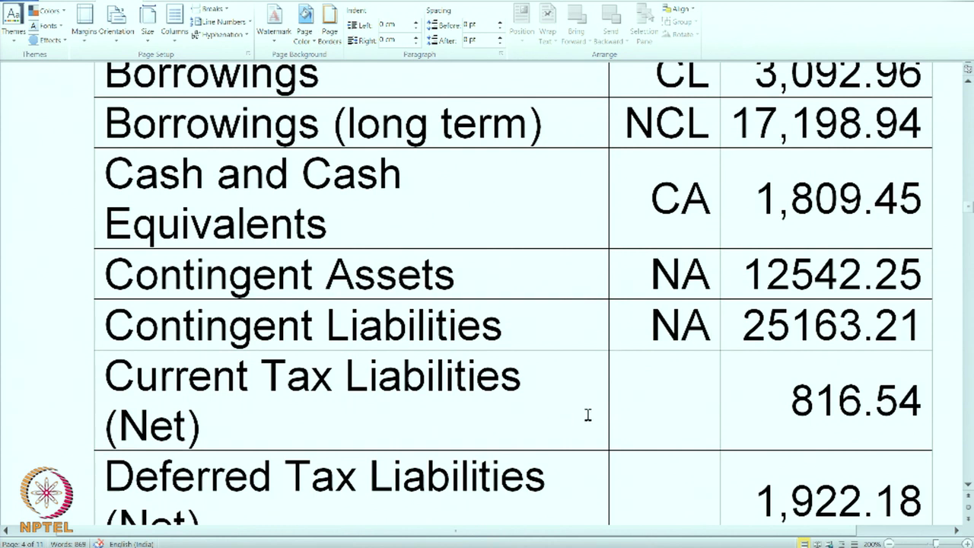
scroll(588, 415, down, 1)
click(652, 341)
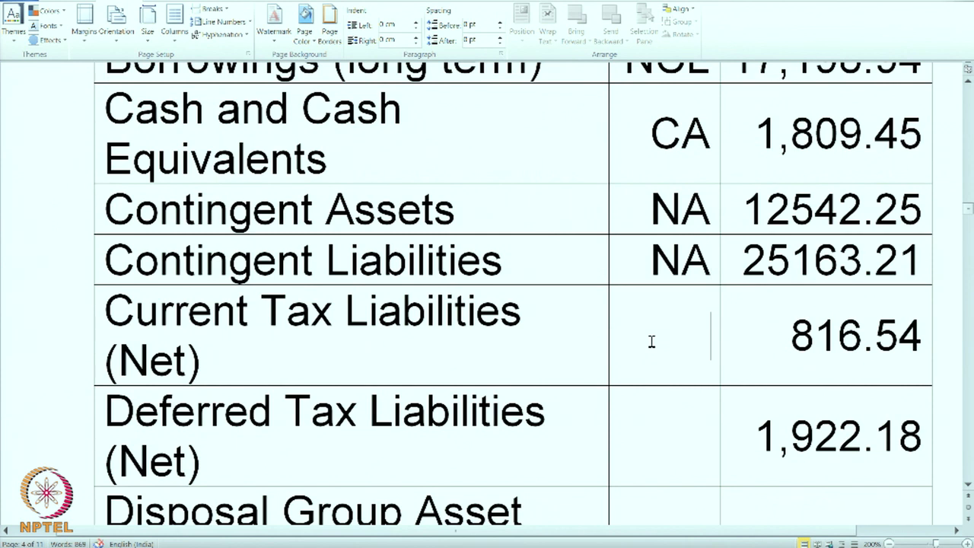
text(CL)
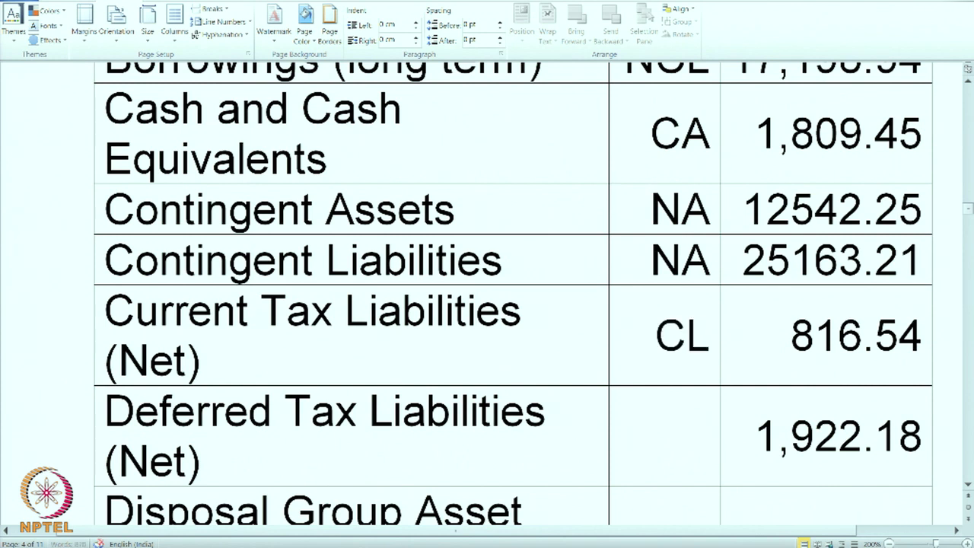
Tag Deferred Tax Liabilities as NCL and Disposal Group Asset Held for Sale as CA
scroll(650, 342, down, 3)
click(653, 328)
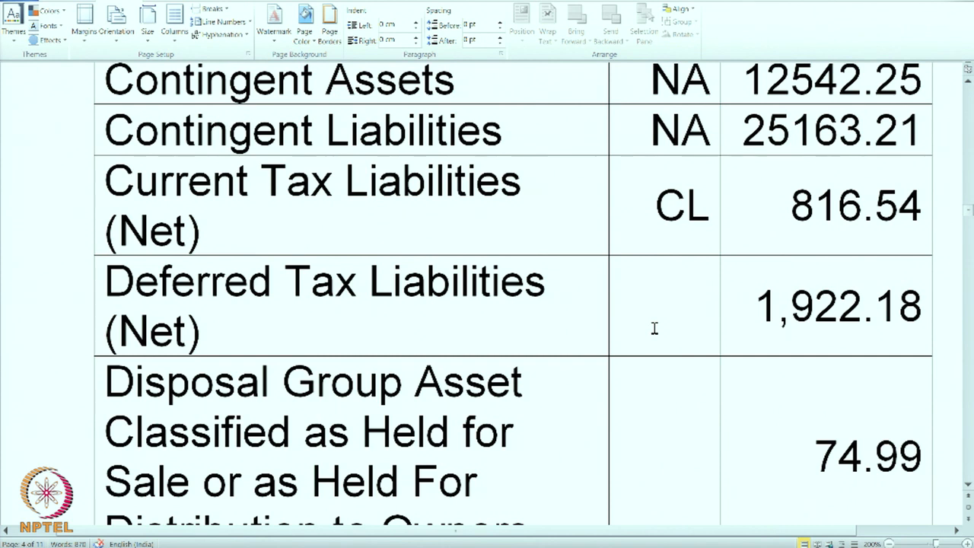
text(NCL)
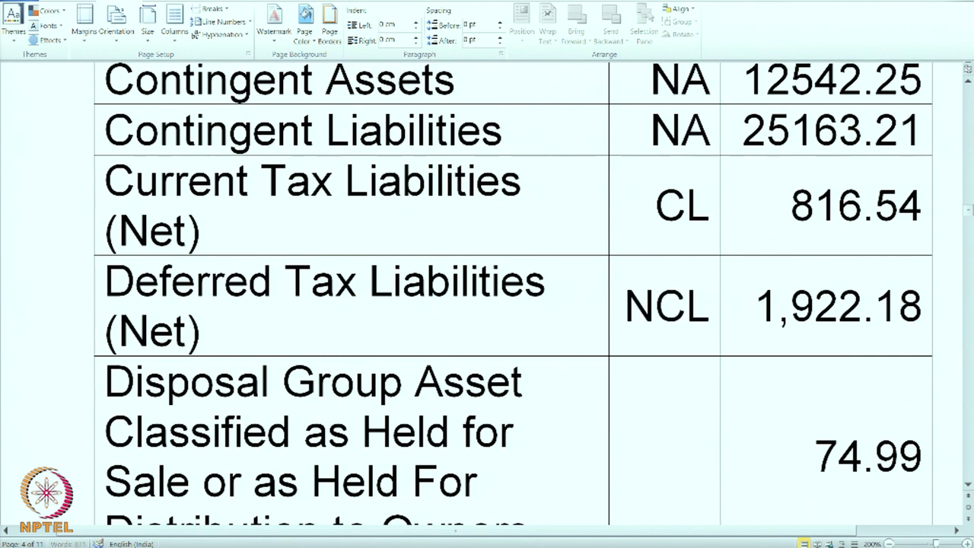
scroll(653, 328, down, 1)
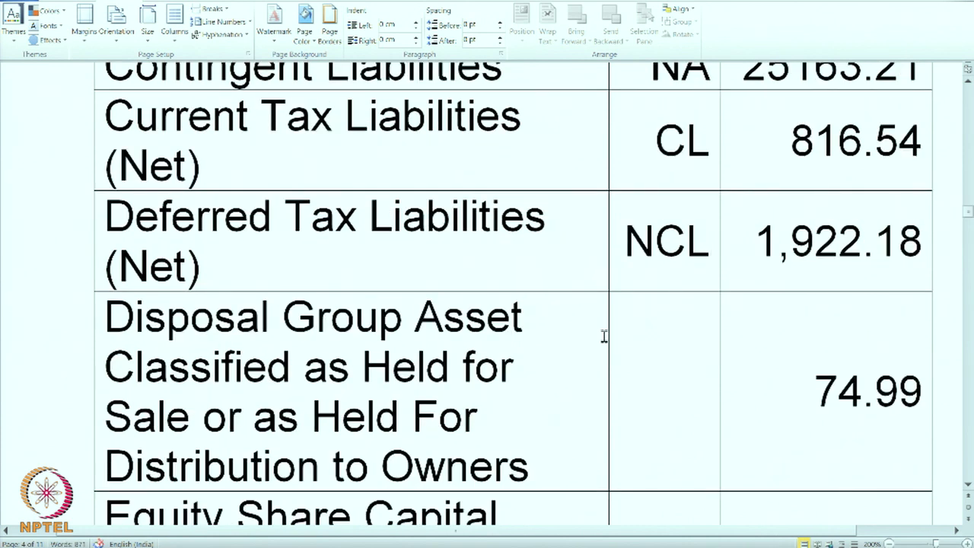
scroll(577, 378, down, 1)
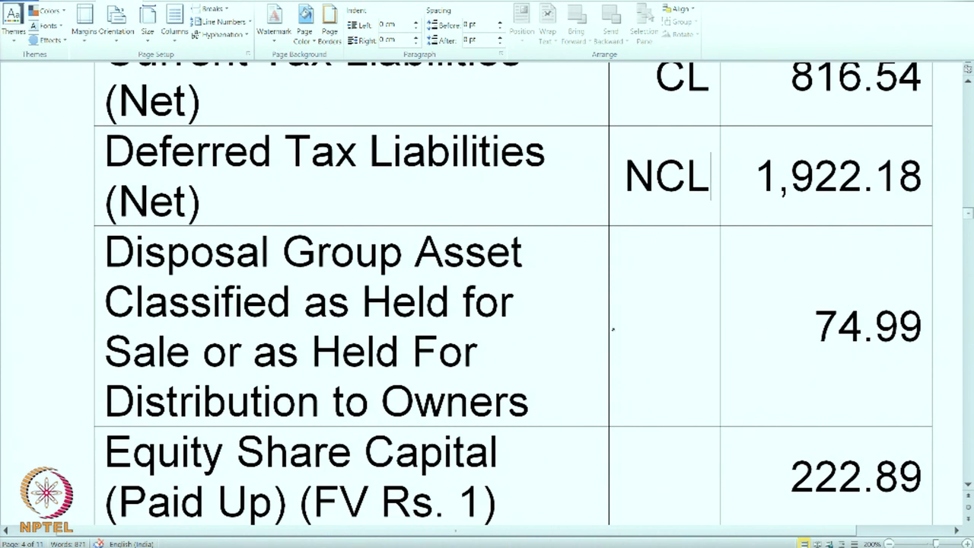
click(626, 329)
text(CA)
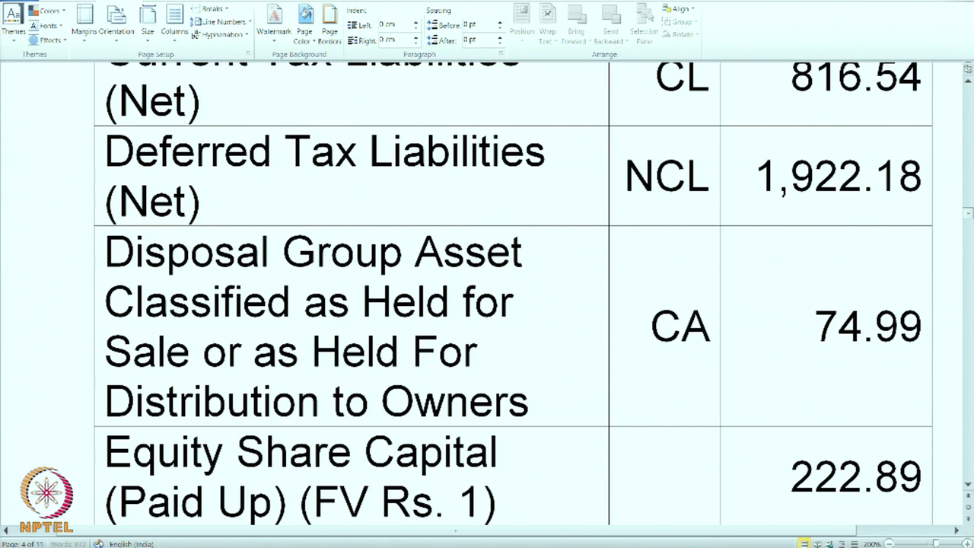